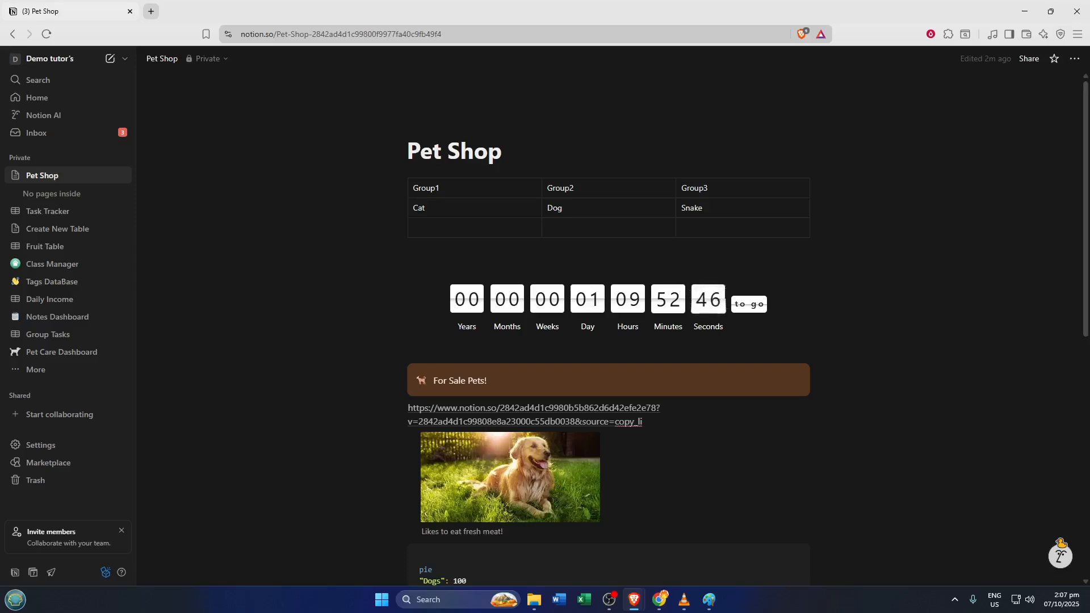
# - Insert a Mermaid code block directly below the existing pie chart on the Pet Shop page
pyautogui.scroll(-1, 608, 335)
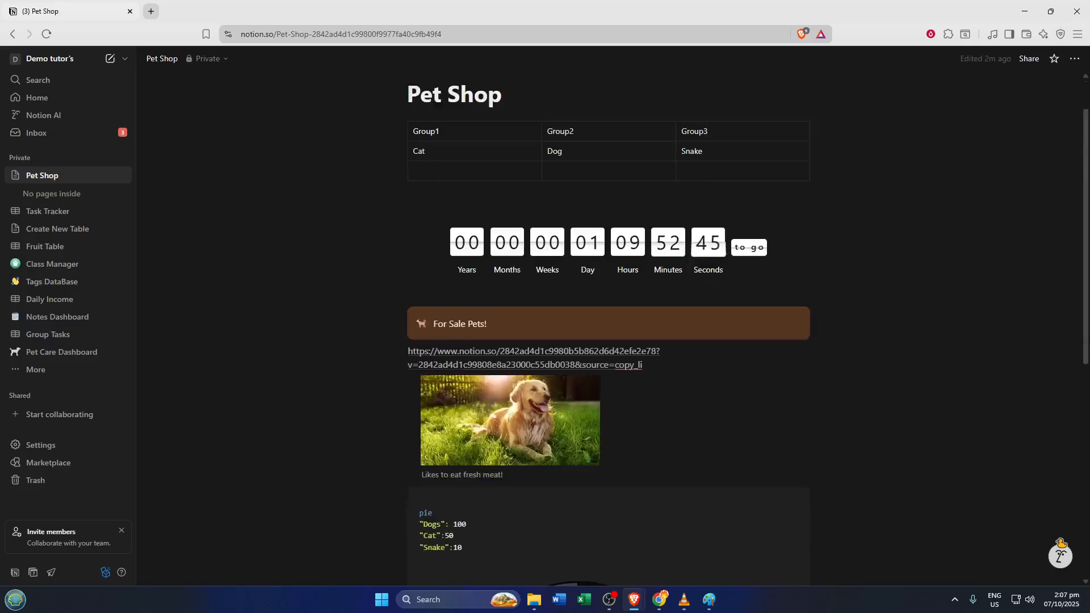
pyautogui.scroll(1, 609, 335)
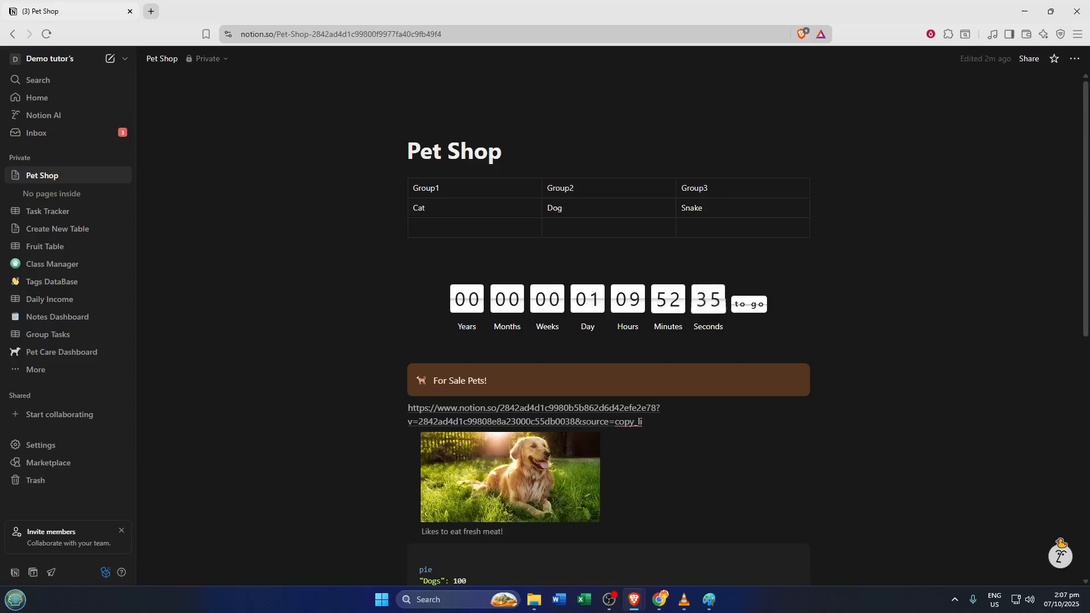
pyautogui.scroll(-3, 608, 329)
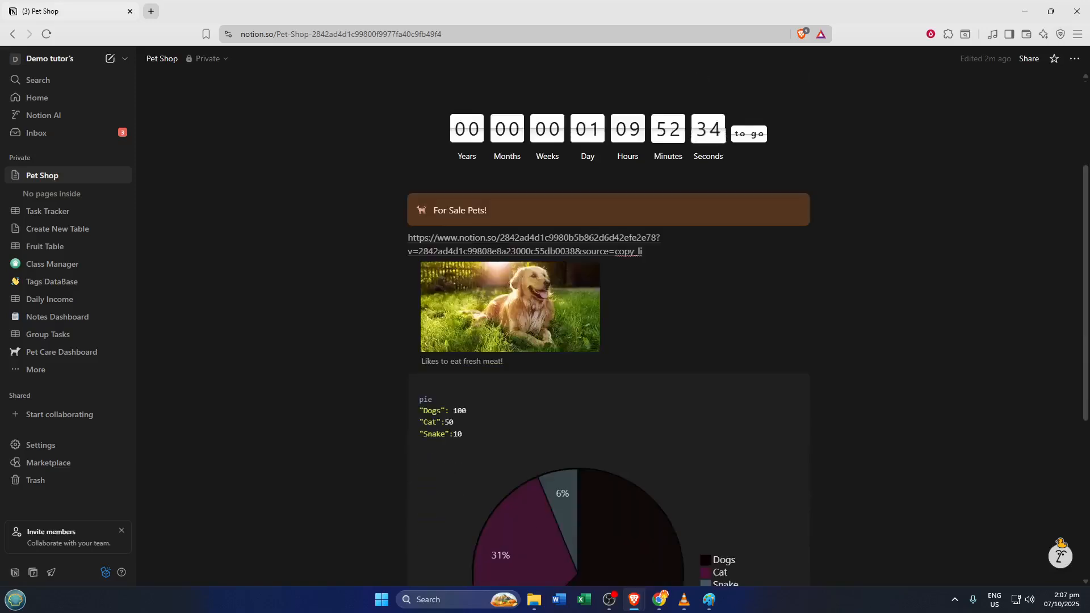
pyautogui.scroll(-5, 607, 329)
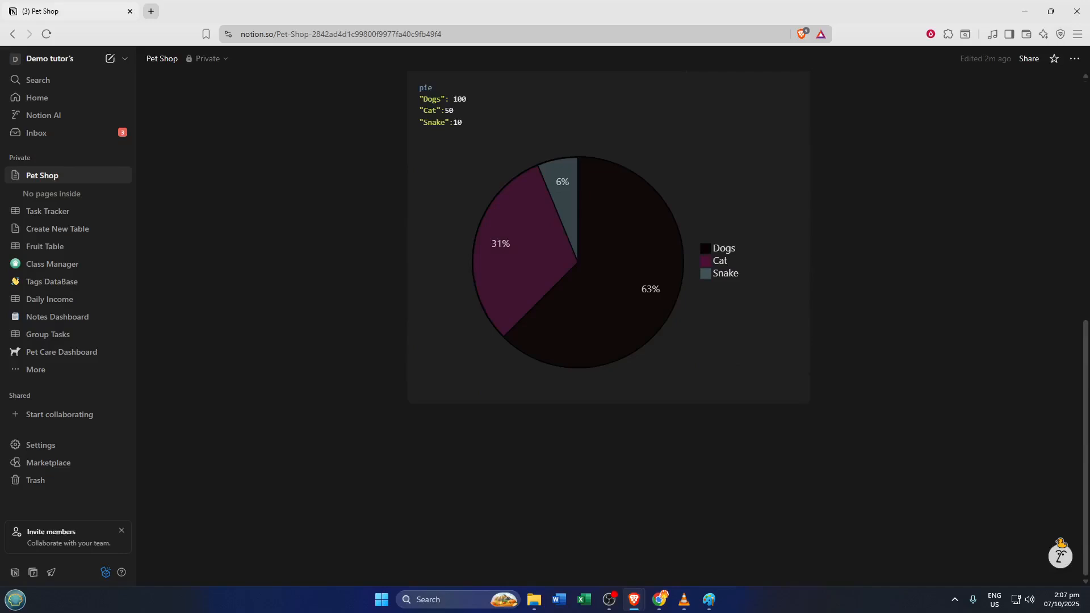
pyautogui.click(498, 416)
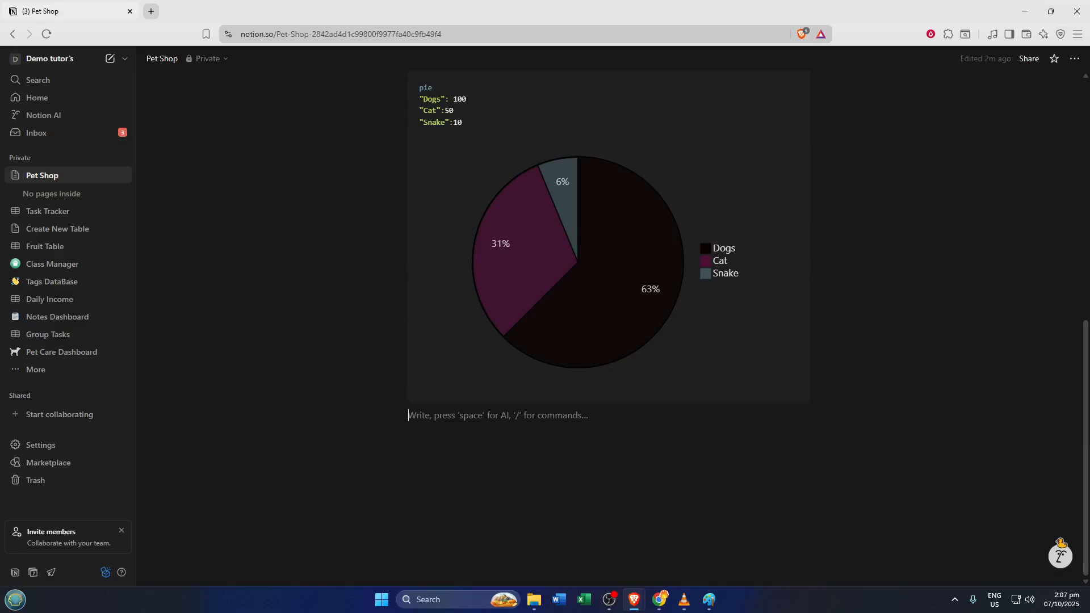
pyautogui.write('/')
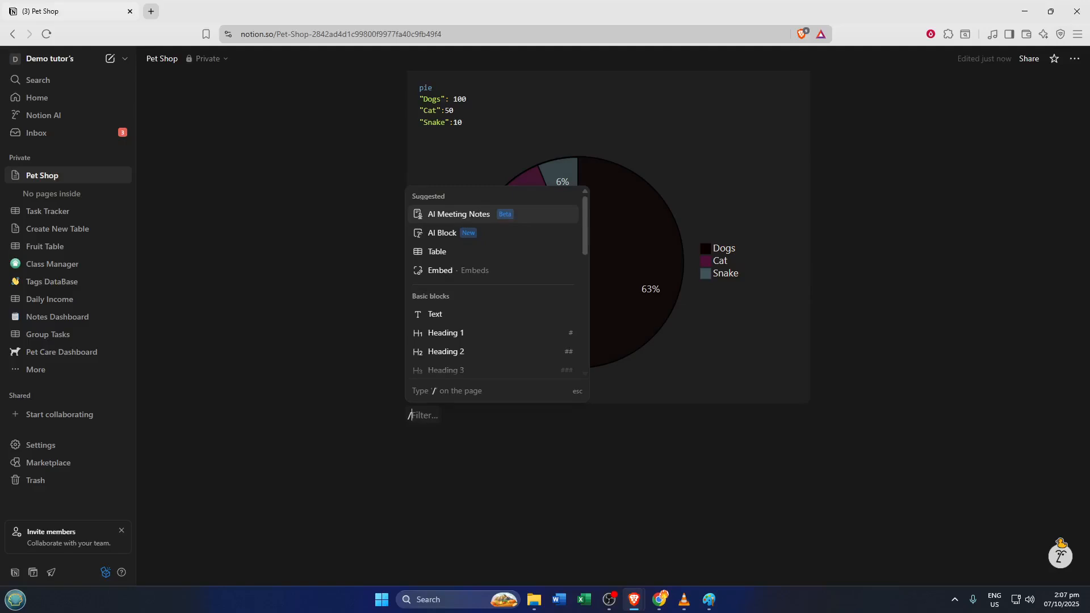
pyautogui.write('mer')
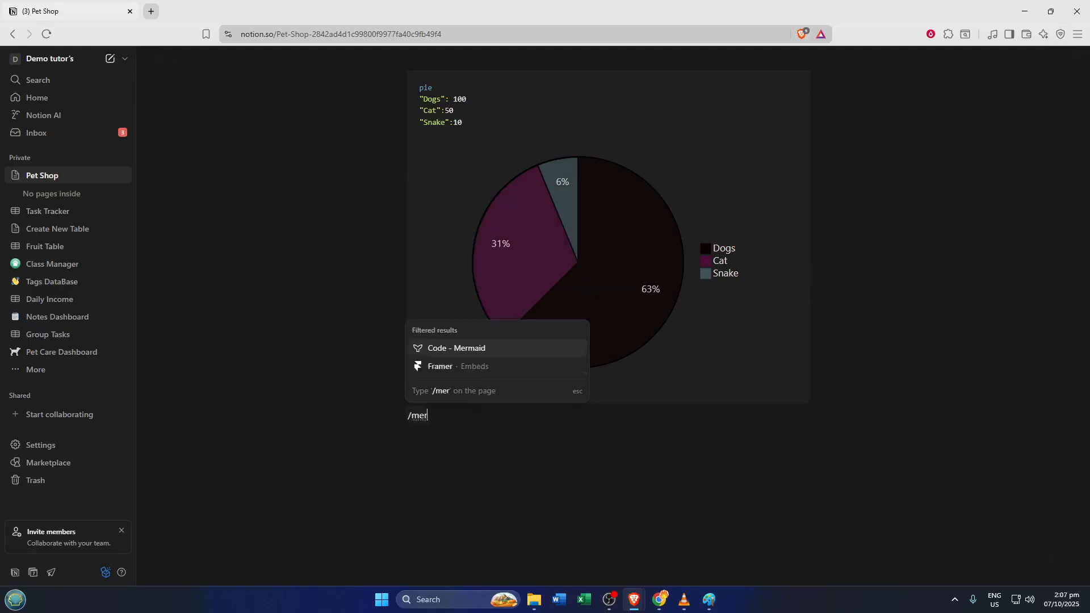
pyautogui.moveTo(440, 349)
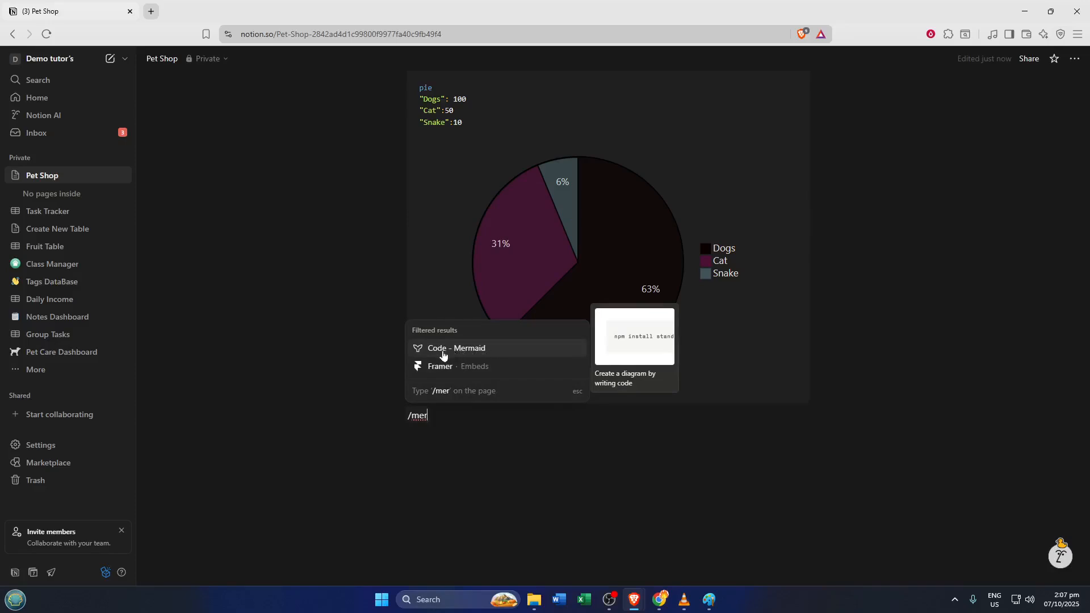
pyautogui.click(469, 355)
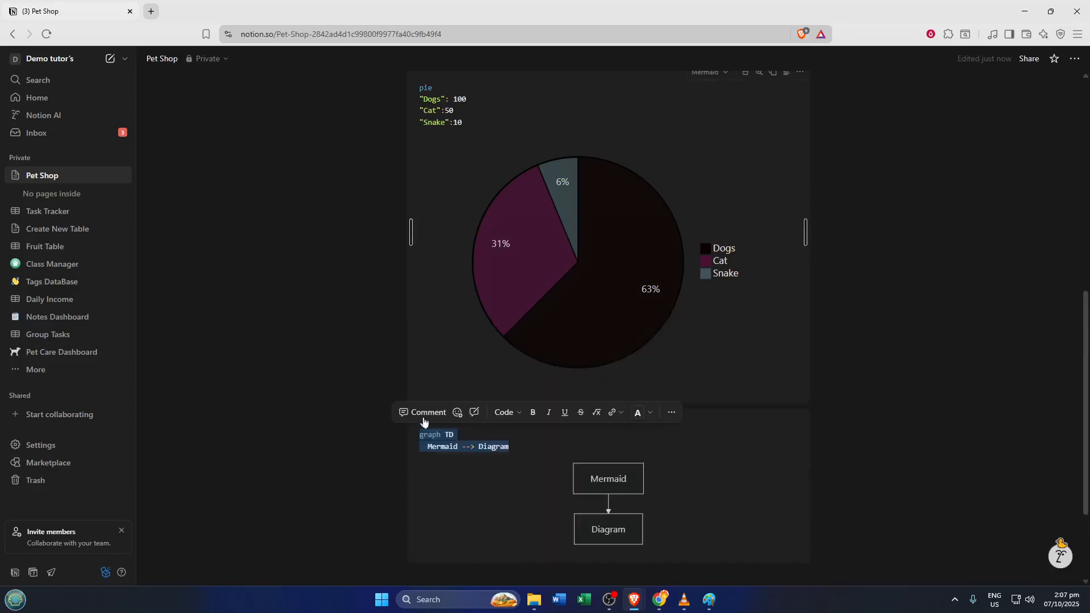
# - Replace the sample diagram code in the new Mermaid block with the keyword pie, followed by a blank line
pyautogui.scroll(-2, 578, 393)
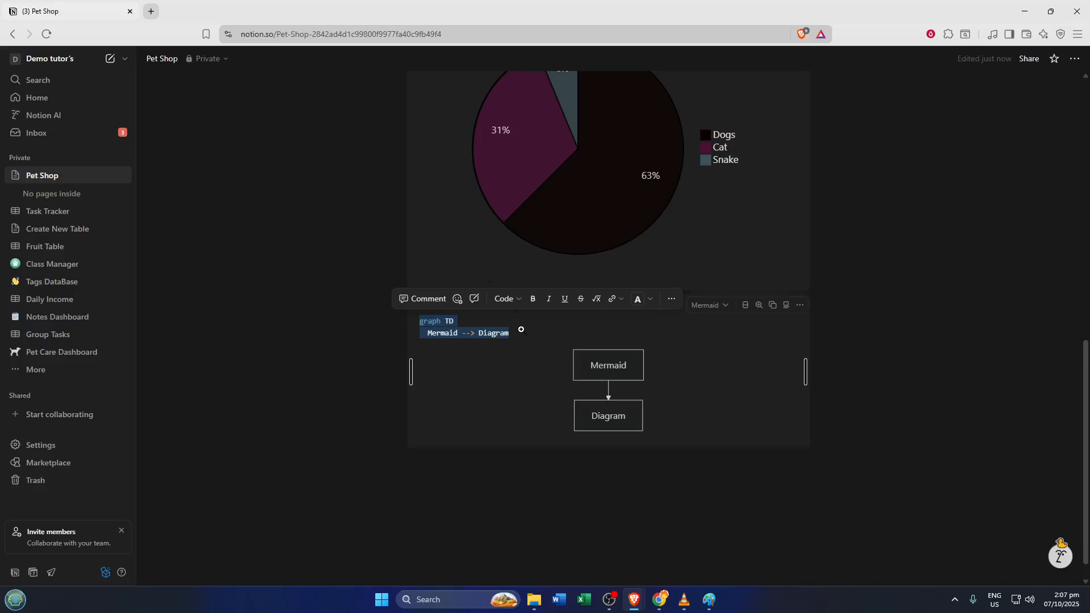
pyautogui.press('BackSpace')
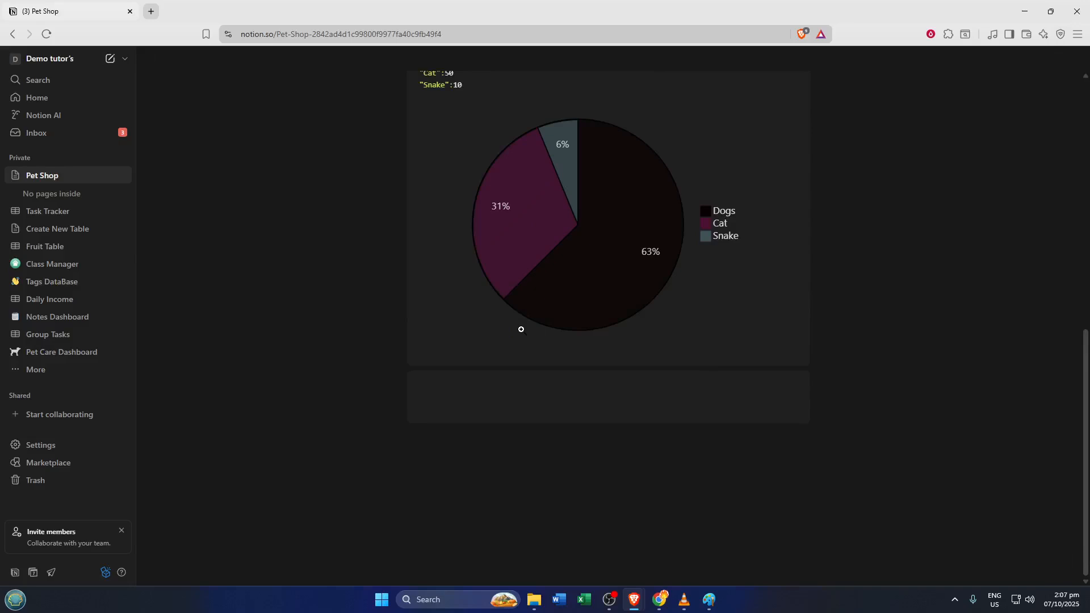
pyautogui.write('pire')
pyautogui.press('BackSpace')
pyautogui.press('BackSpace')
pyautogui.write('e')
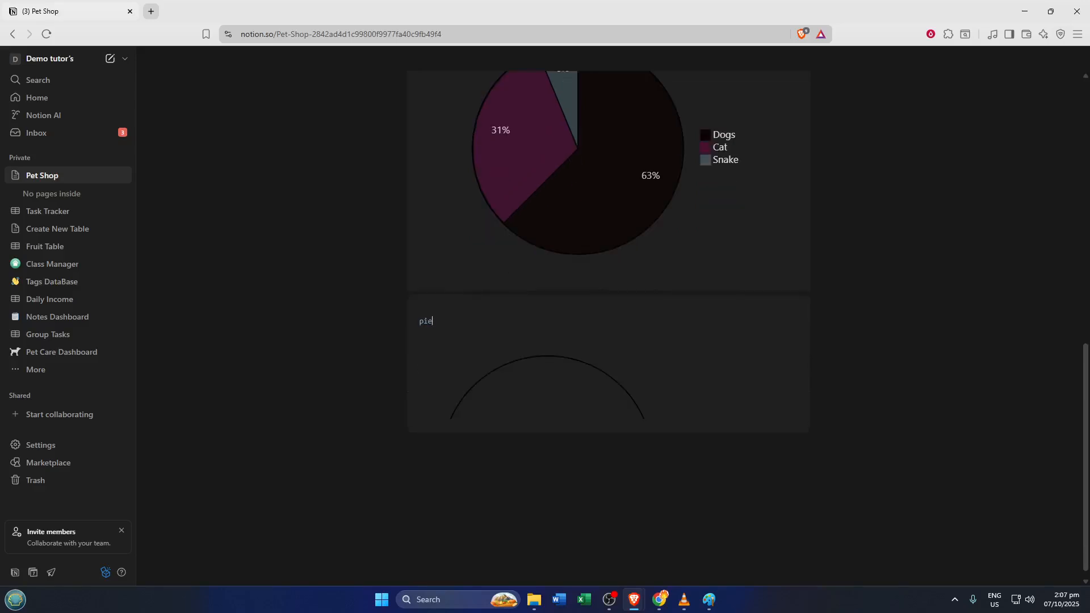
pyautogui.press('Return')
pyautogui.press('Return')
# - Add the entry "Dogs":100 to the new pie chart code and start another line below it
pyautogui.scroll(2, 584, 350)
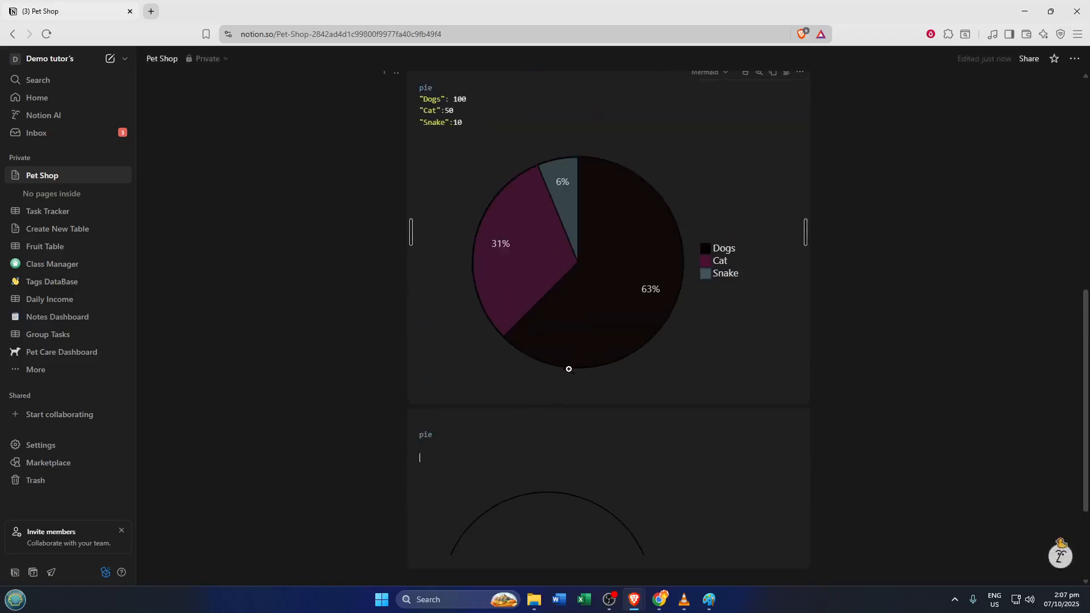
pyautogui.scroll(-1, 578, 341)
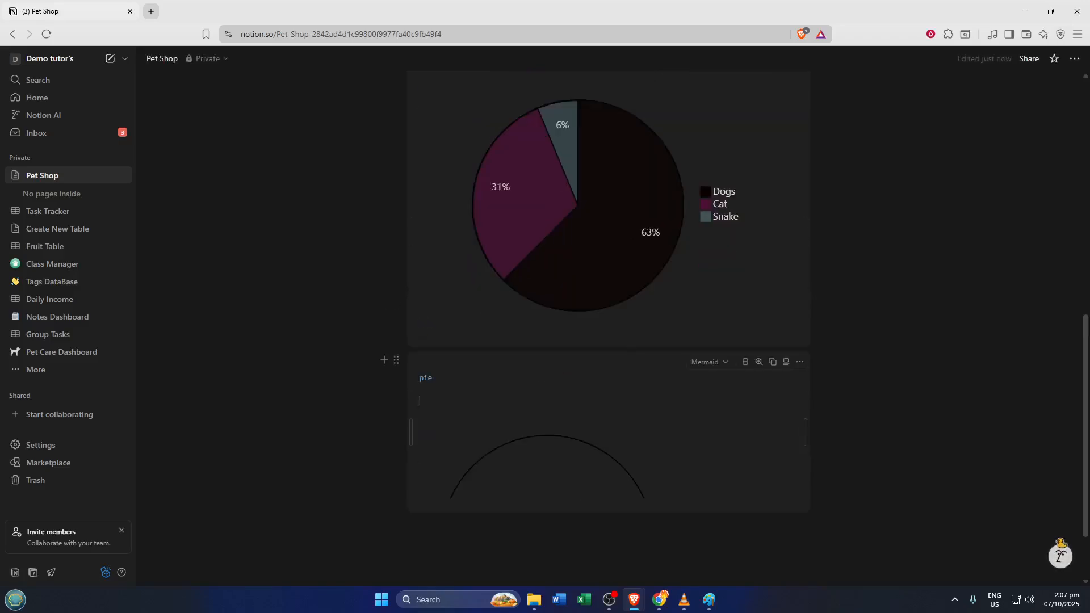
pyautogui.write('""')
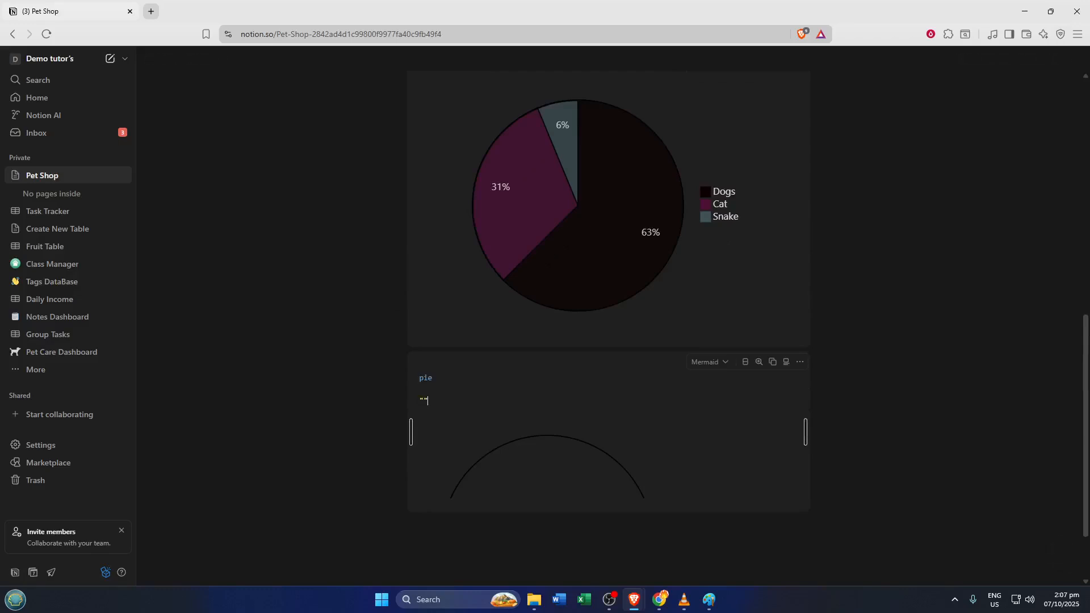
pyautogui.press('Left')
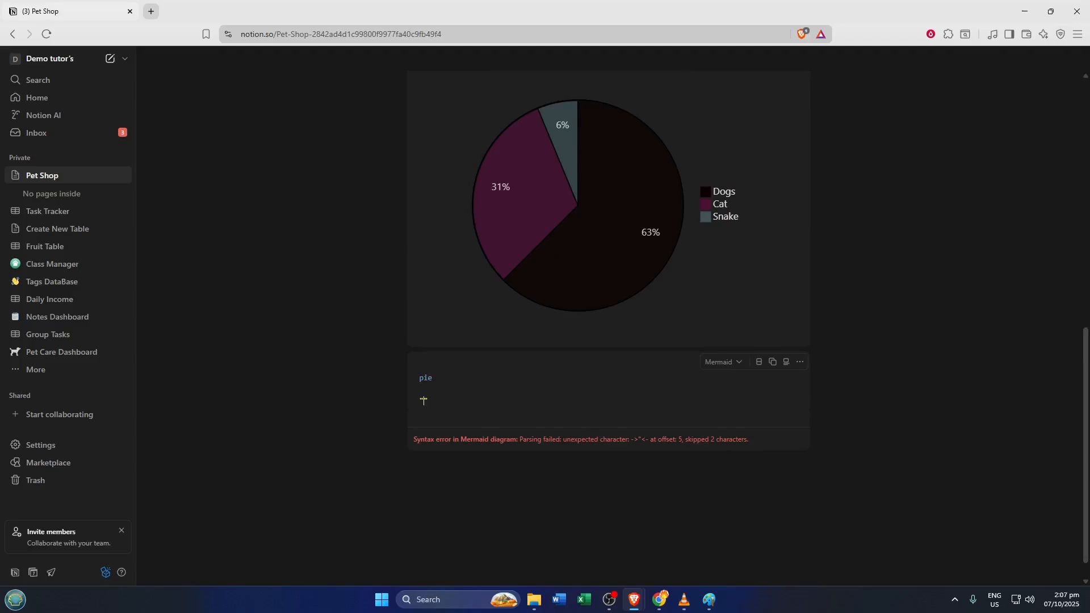
pyautogui.write('DO')
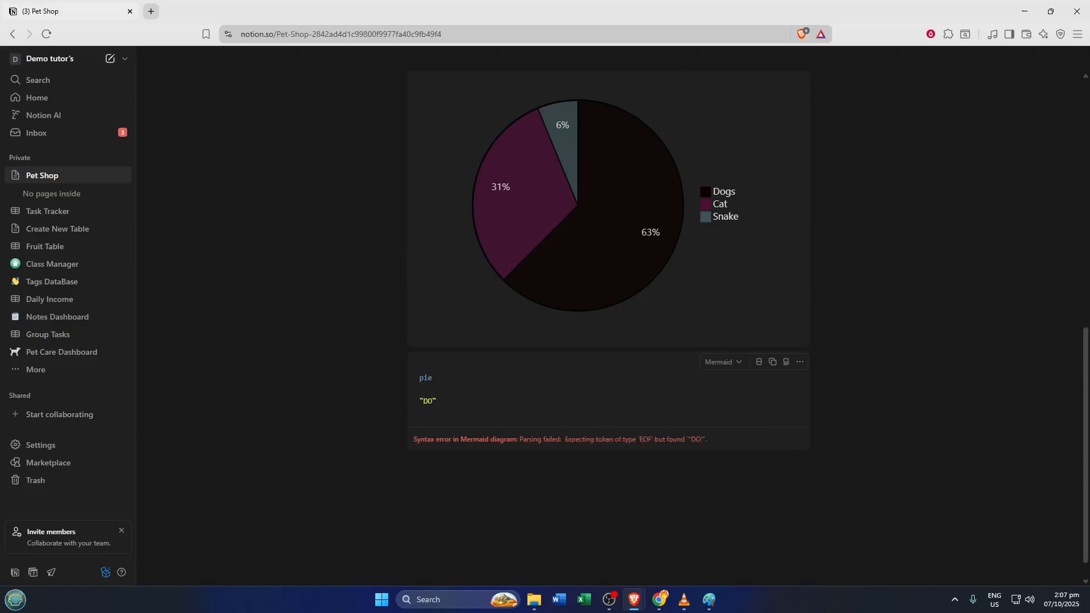
pyautogui.press('BackSpace')
pyautogui.write('ogs":100')
pyautogui.press('Return')
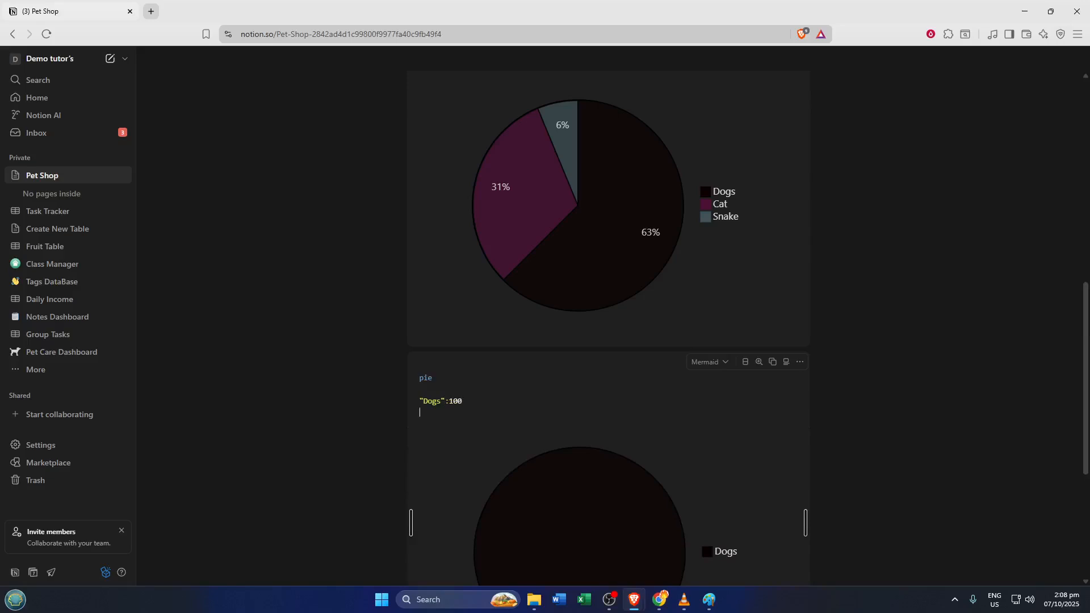
# - Add the entry "Cat":50 under the Dogs entry in the new chart code and start another line
pyautogui.write('""')
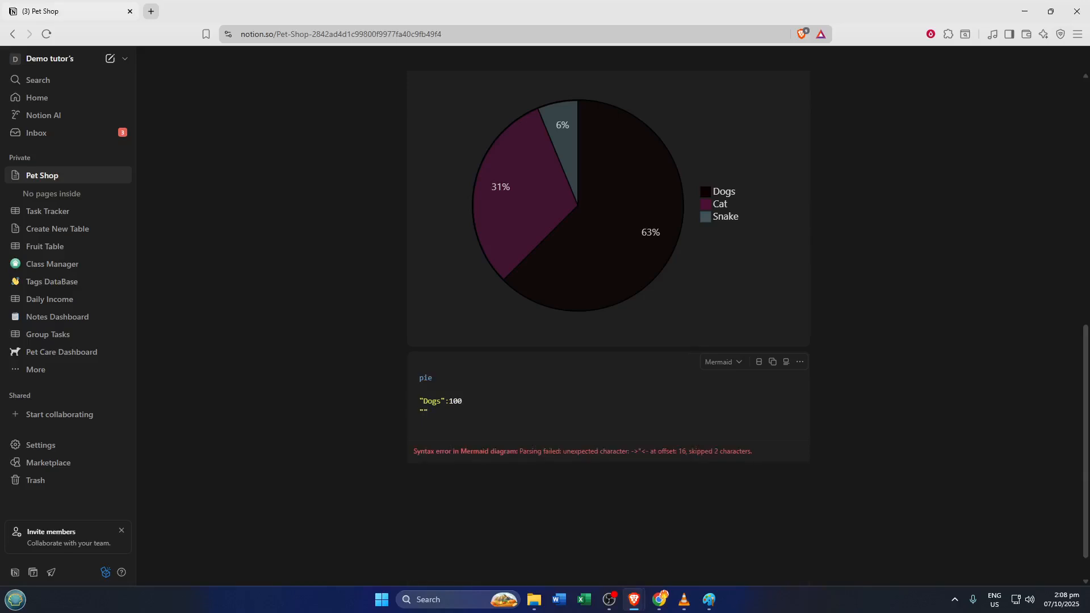
pyautogui.scroll(2, 718, 321)
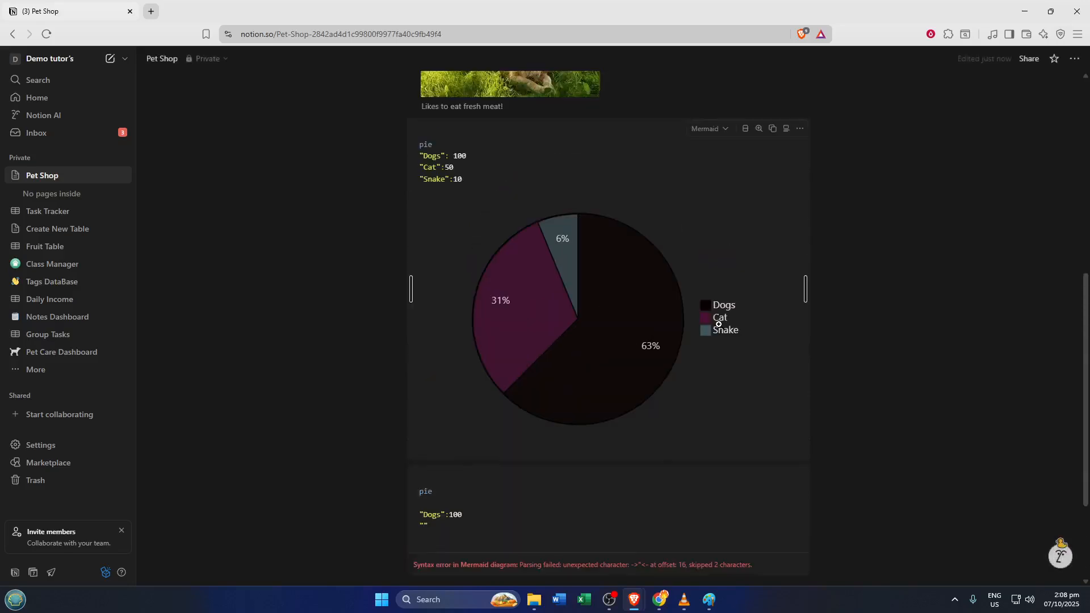
pyautogui.scroll(-1, 718, 324)
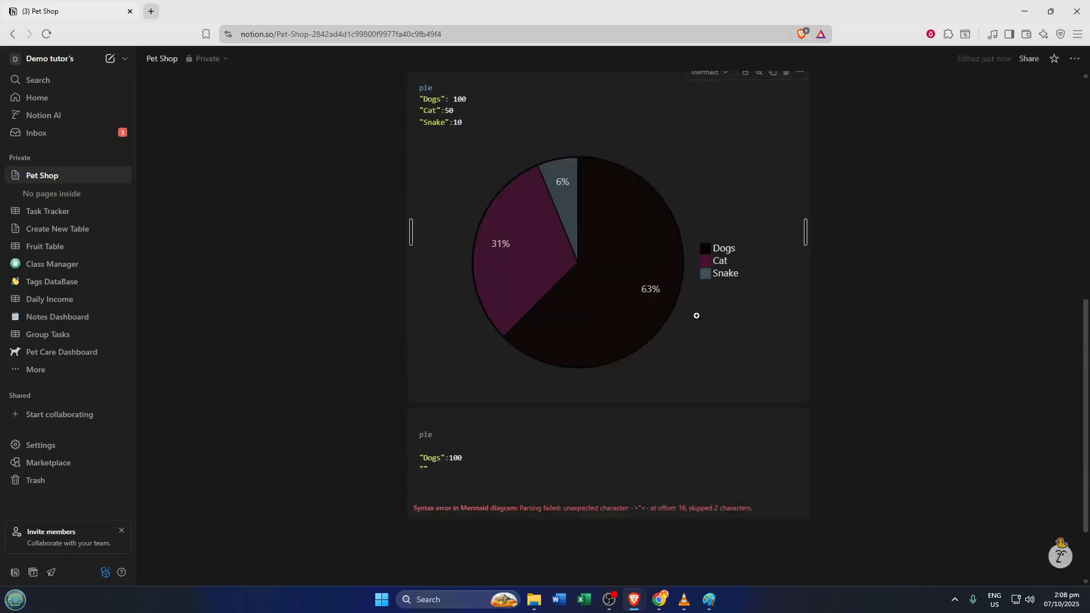
pyautogui.write('Ca')
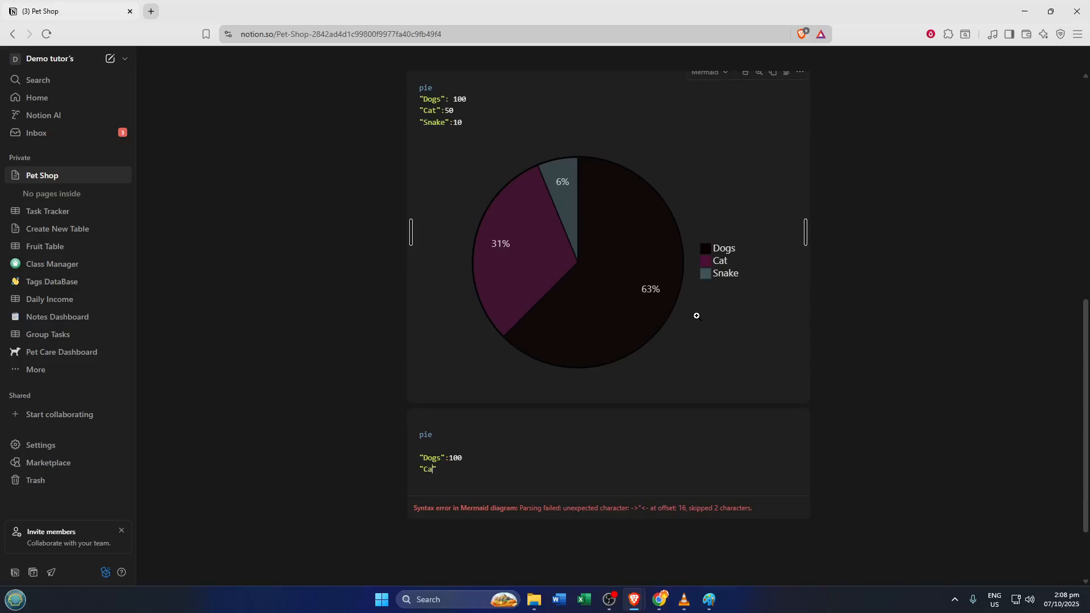
pyautogui.write('t')
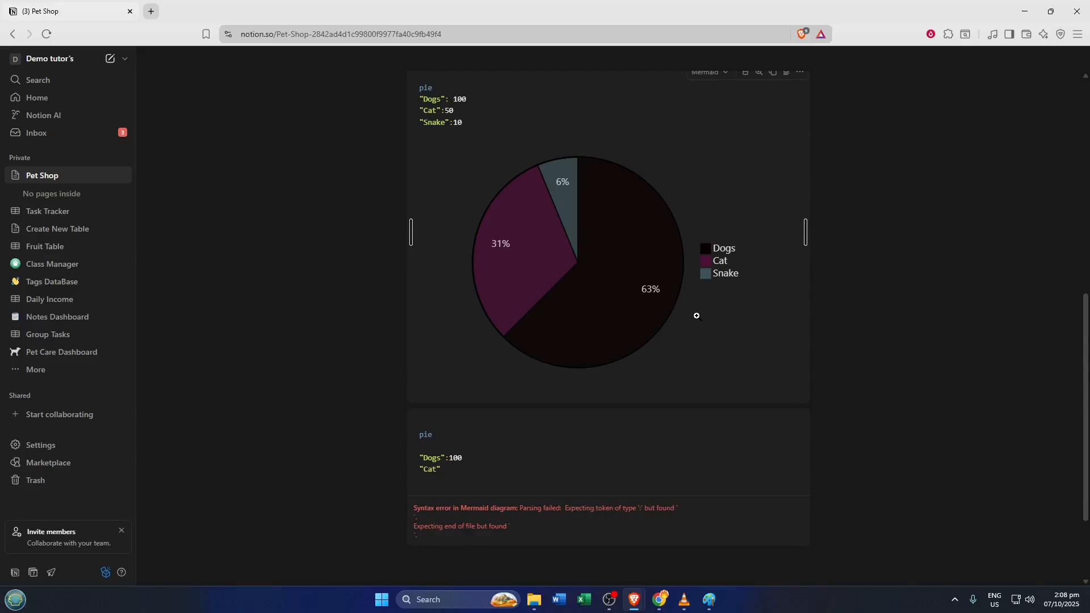
pyautogui.write('"')
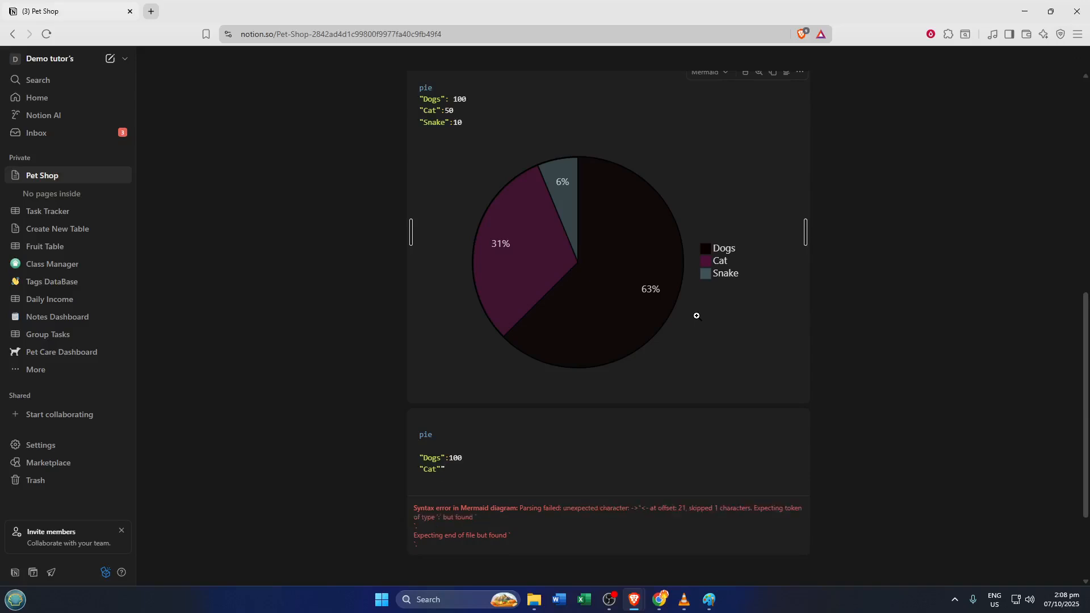
pyautogui.write(':')
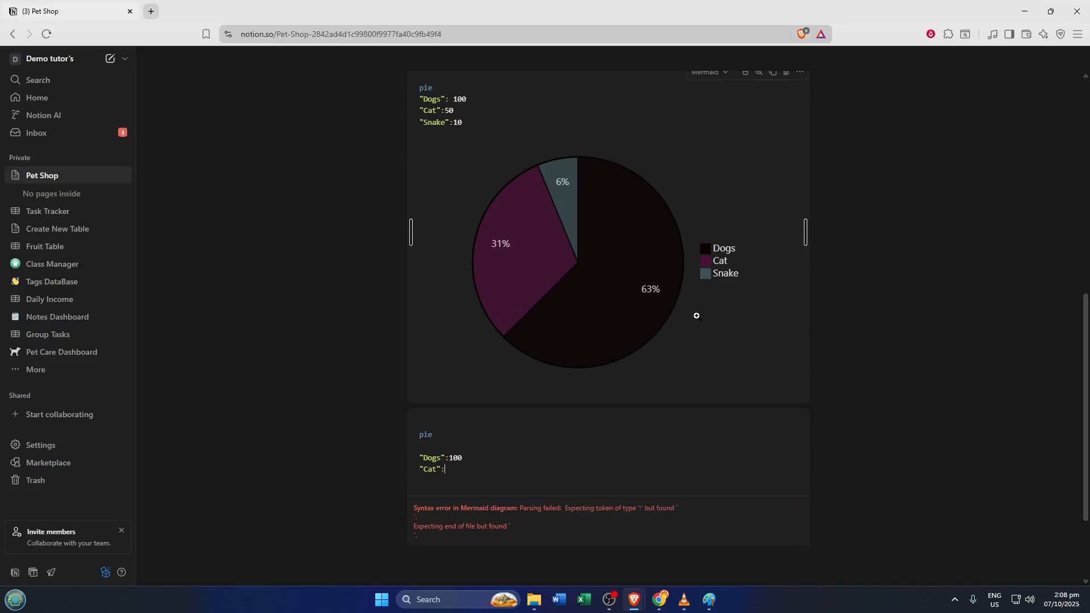
pyautogui.write('50')
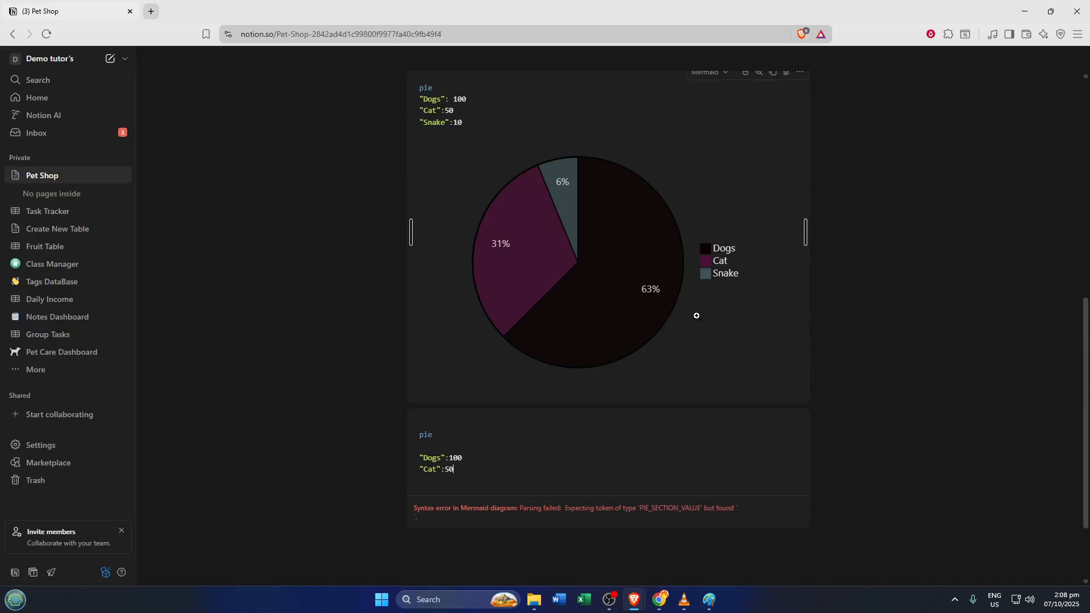
pyautogui.press('Return')
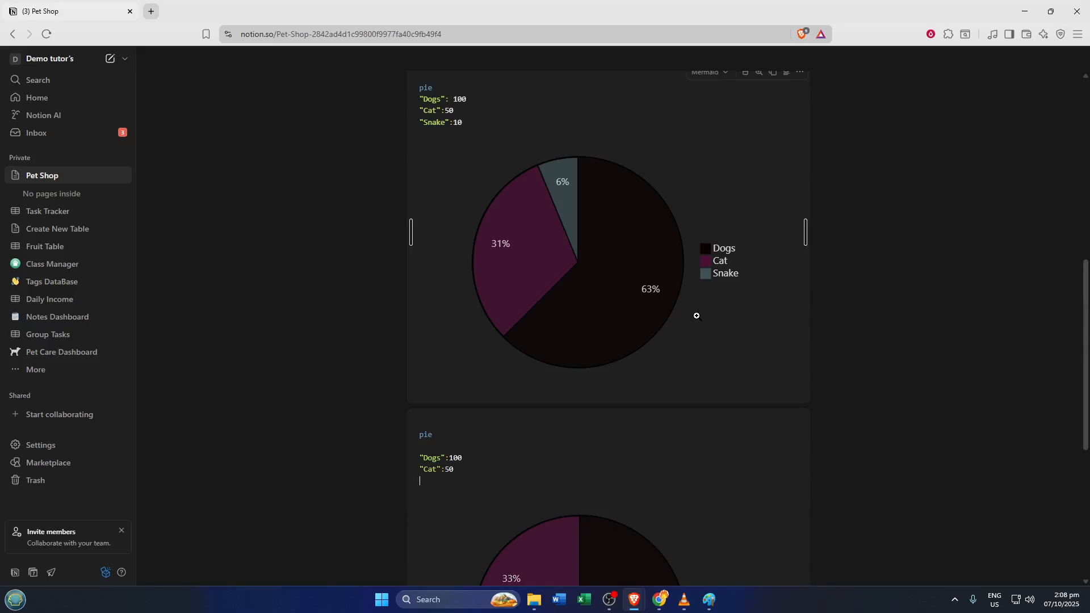
# - Add the entry "Snake":10 under the Cat entry in the new pie chart code
pyautogui.write('"":')
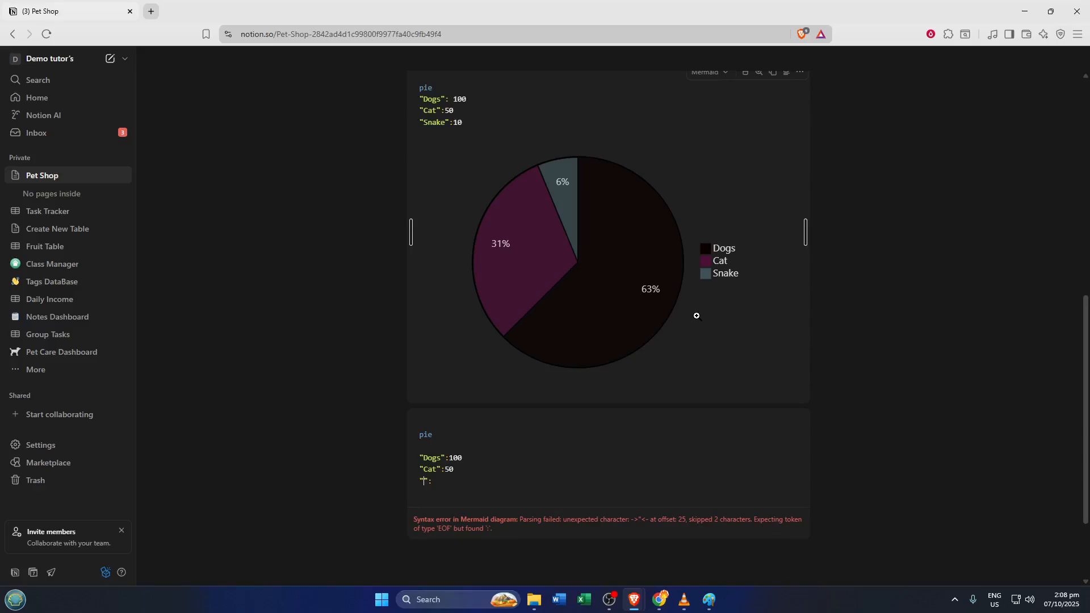
pyautogui.write('Sna')
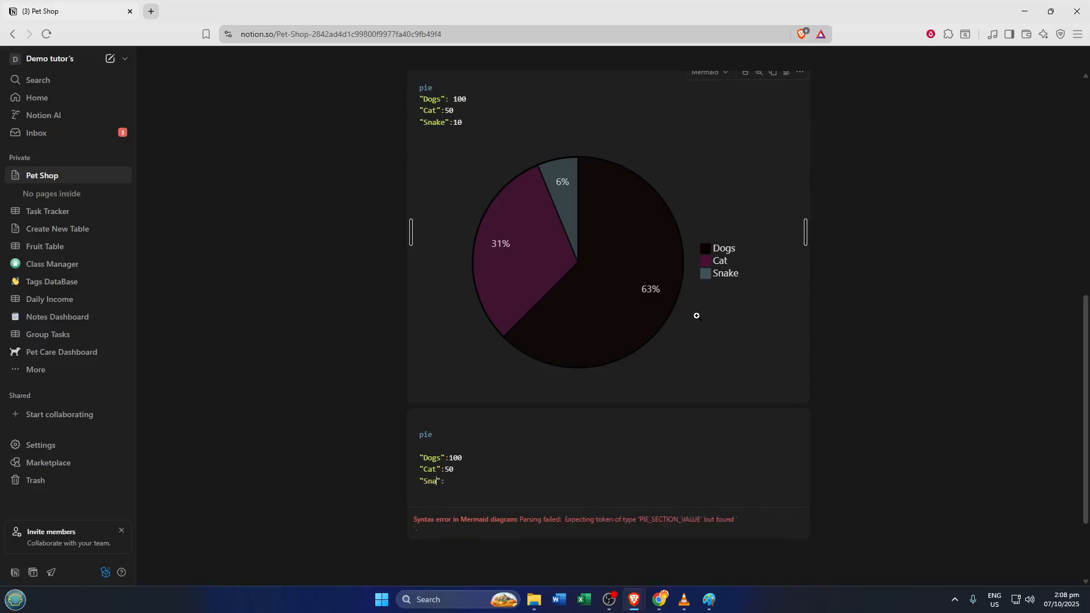
pyautogui.write('ke":10')
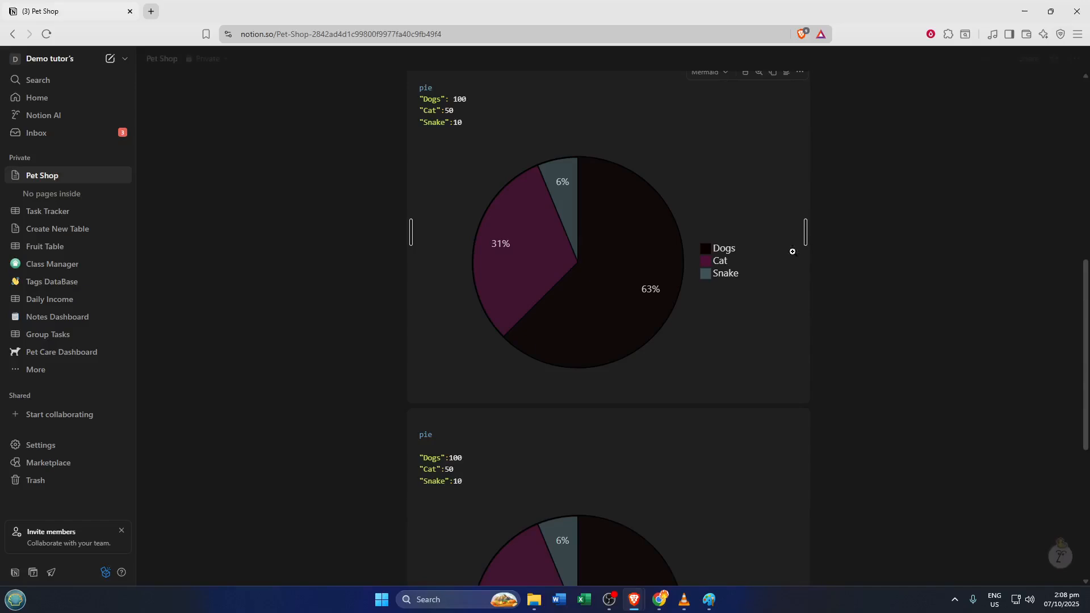
# - Change the Snake value in the new chart's code, trying 15 before setting it to 20
pyautogui.scroll(-2, 840, 244)
pyautogui.scroll(-4, 607, 329)
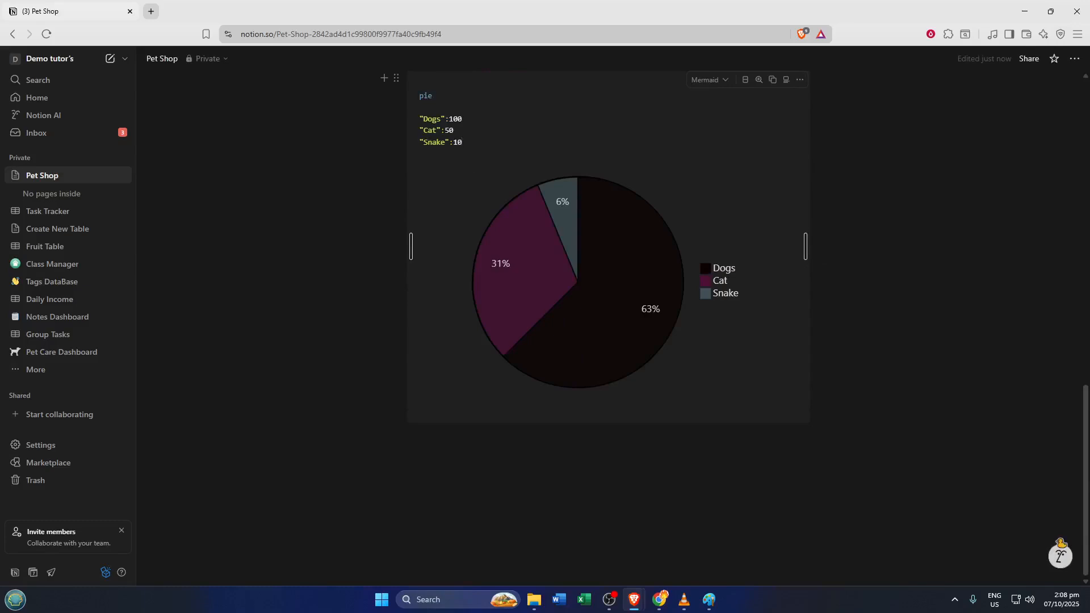
pyautogui.press('BackSpace')
pyautogui.write('5')
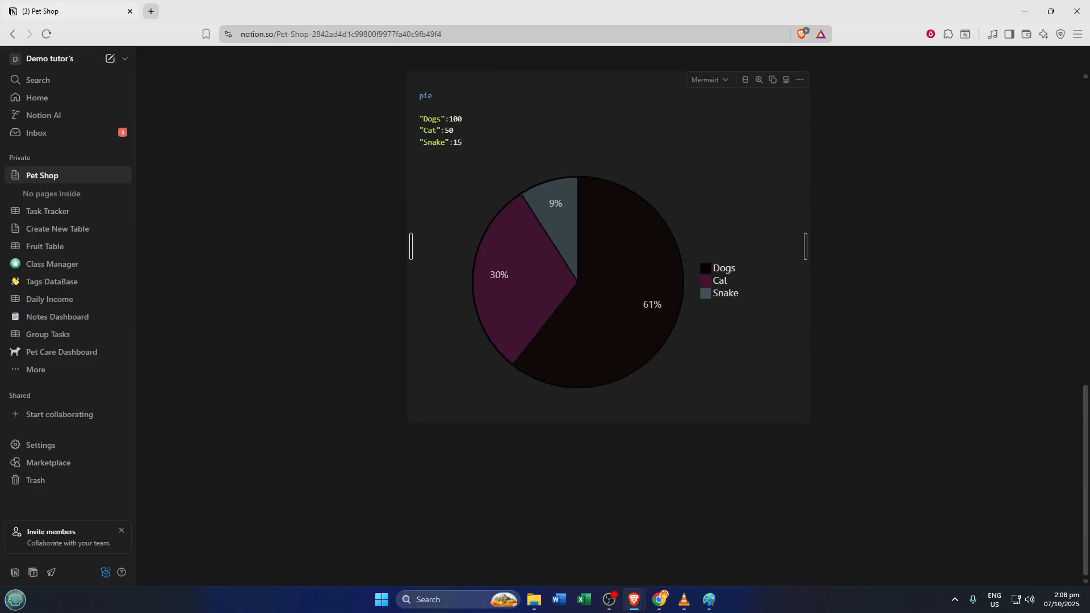
pyautogui.press('BackSpace')
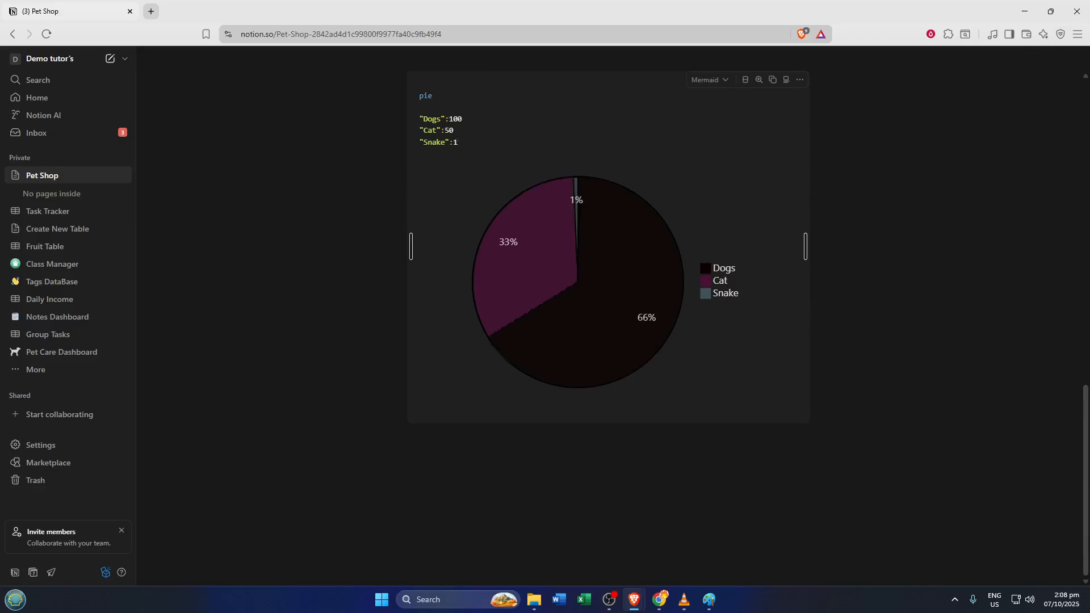
pyautogui.press('BackSpace')
pyautogui.write('20')
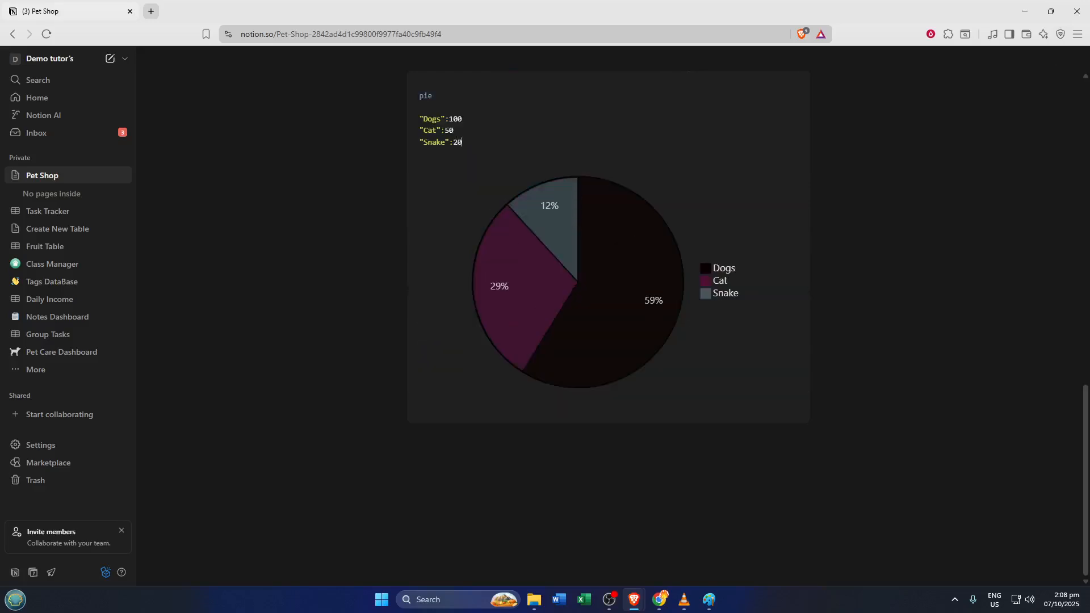